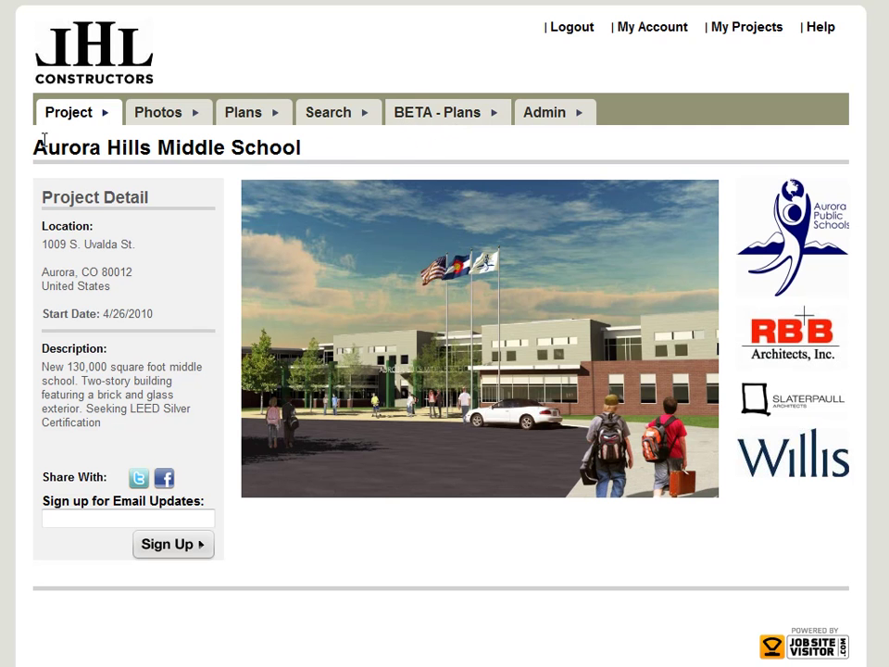
Switch to the BETA - Plans view to load the 0 - Site Plan with its orange photo markers.
click(455, 124)
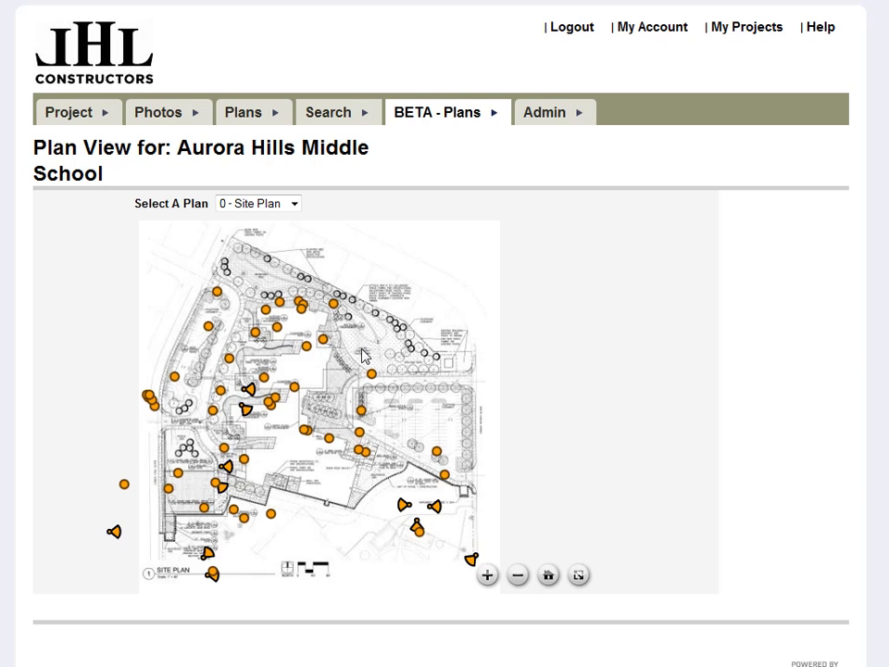
click(227, 473)
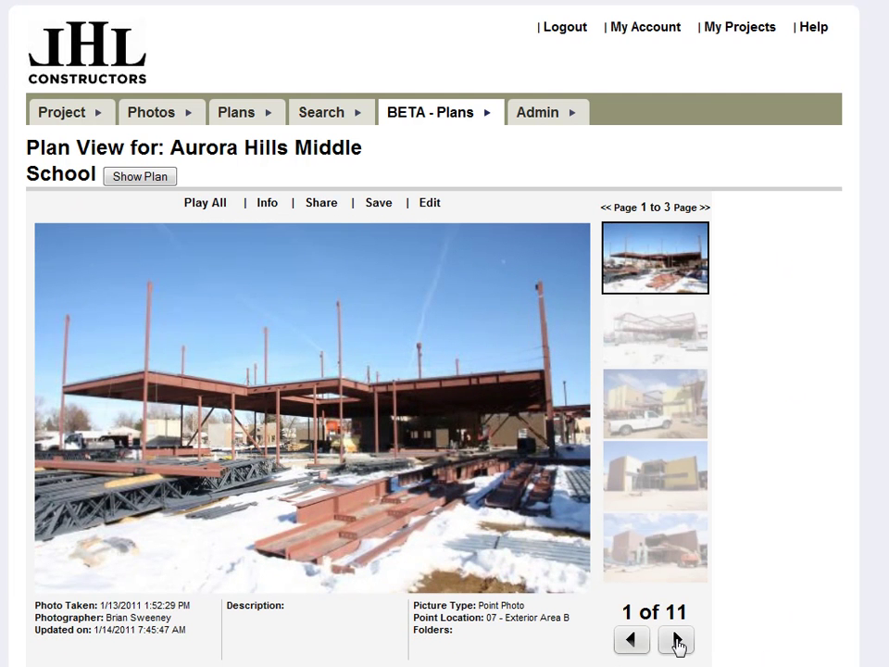
click(678, 641)
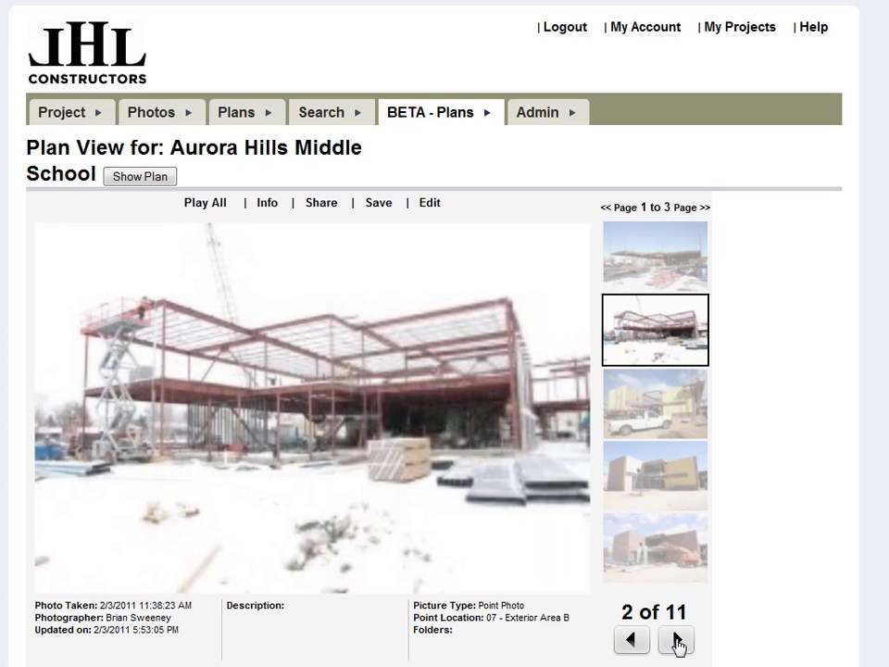
click(678, 641)
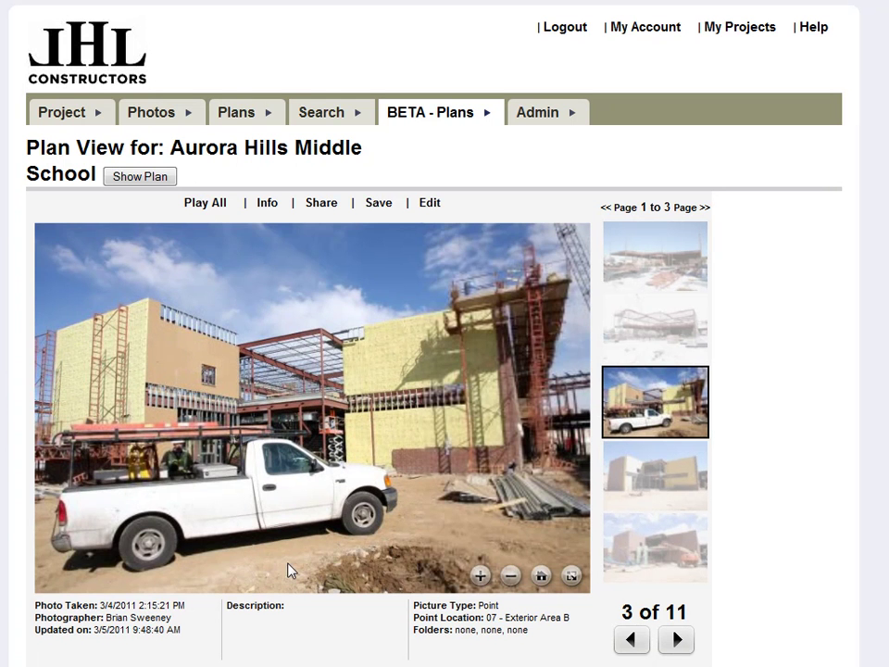
scroll(349, 440, up, 2)
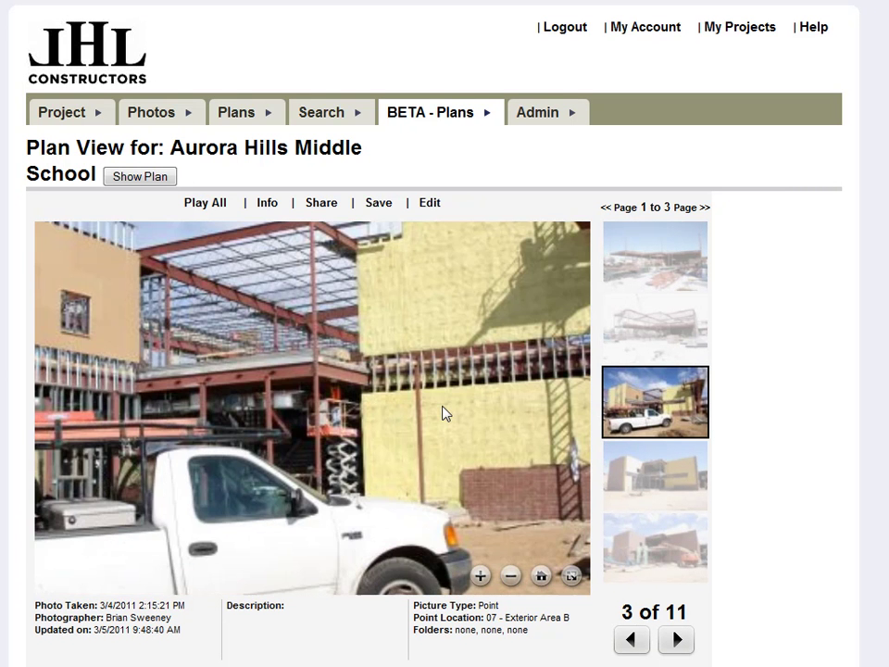
scroll(385, 425, up, 3)
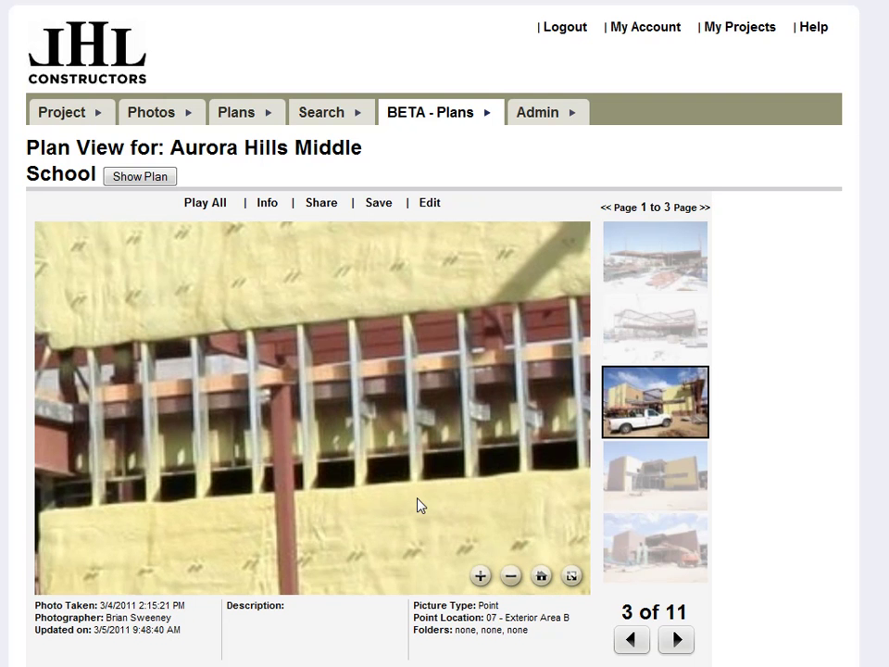
click(140, 176)
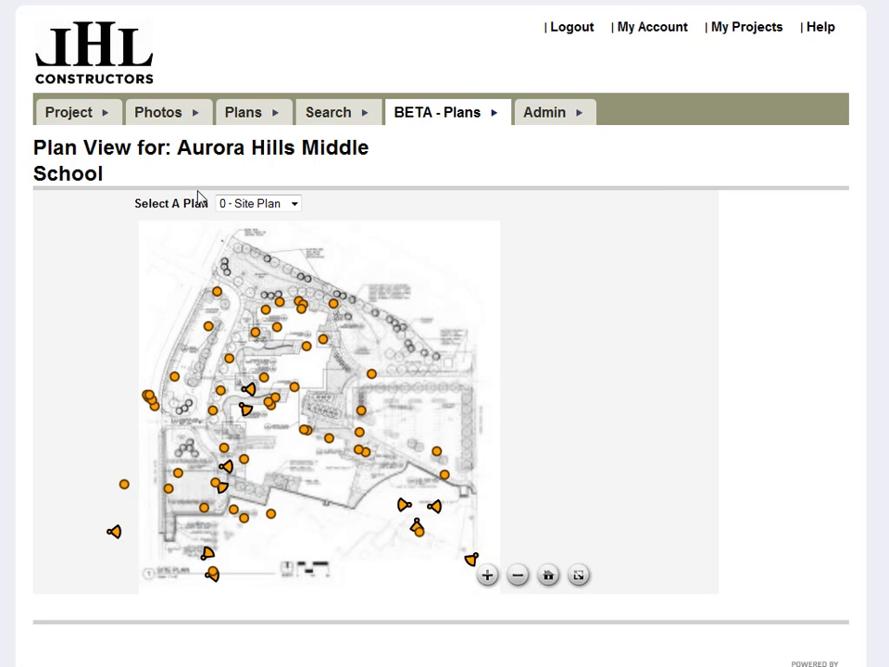
Preview the photos at two site plan points, closing each Picture Details popup.
click(334, 307)
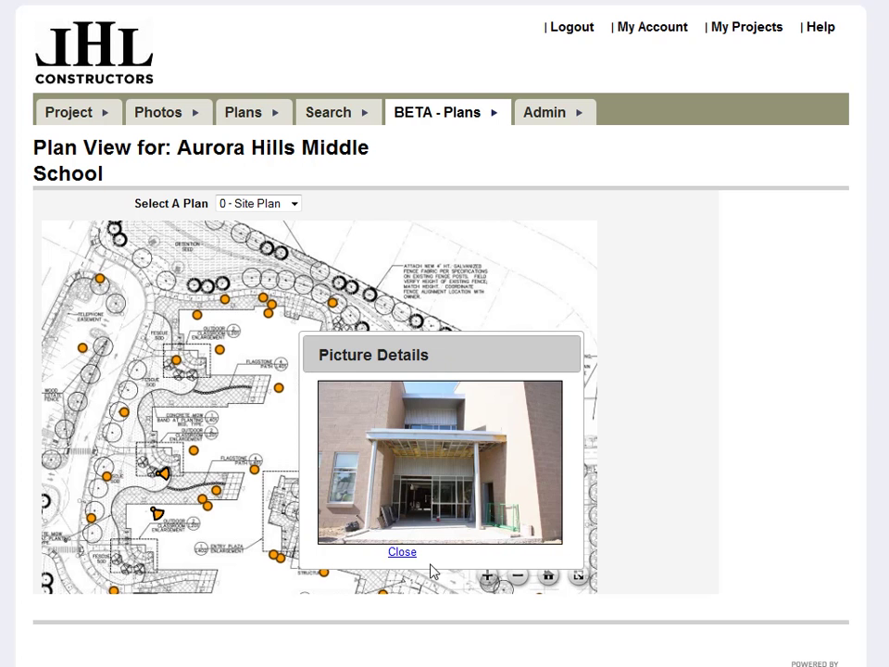
click(403, 553)
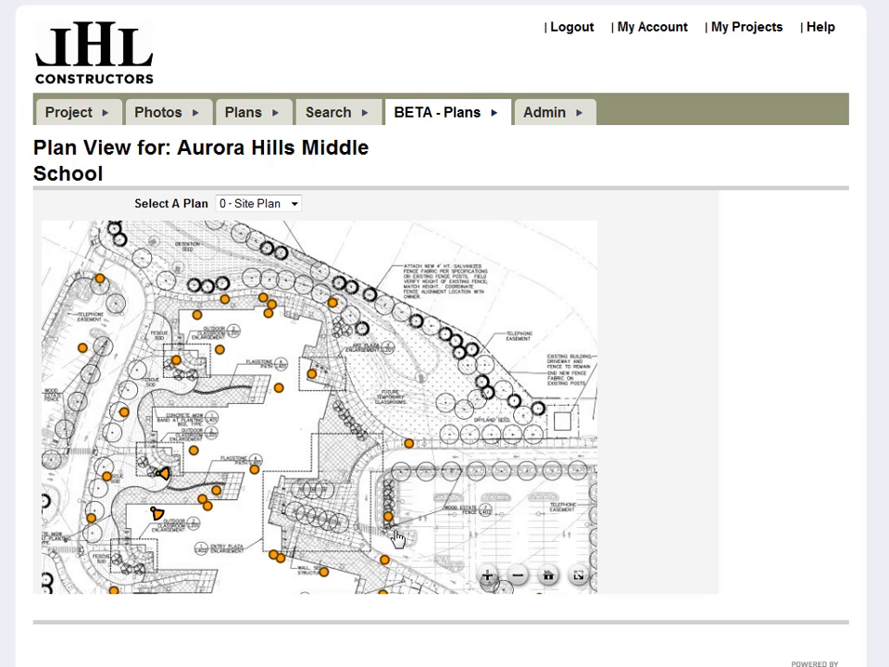
click(263, 297)
scroll(435, 280, up, 1)
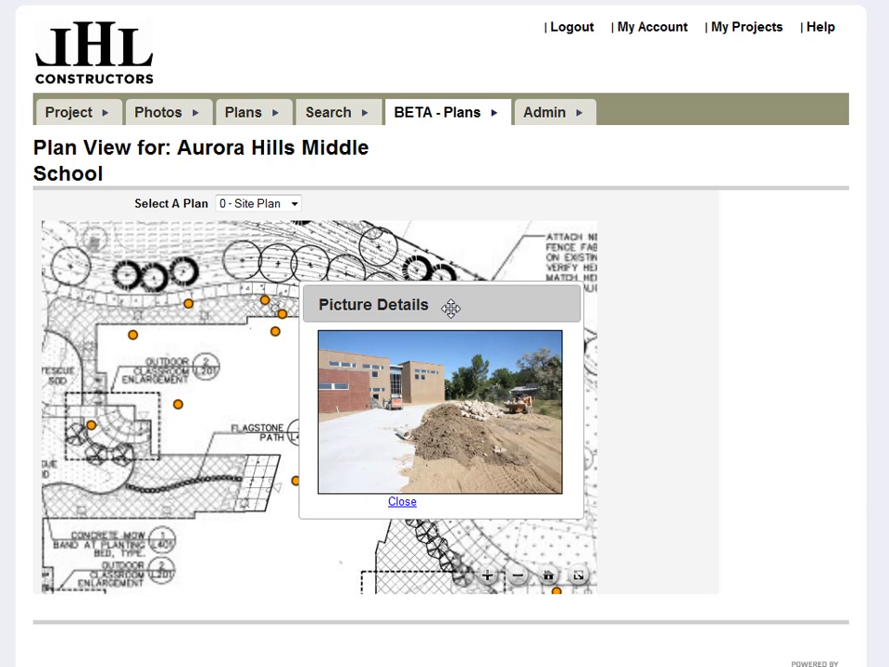
drag(451, 308, 509, 271)
click(459, 468)
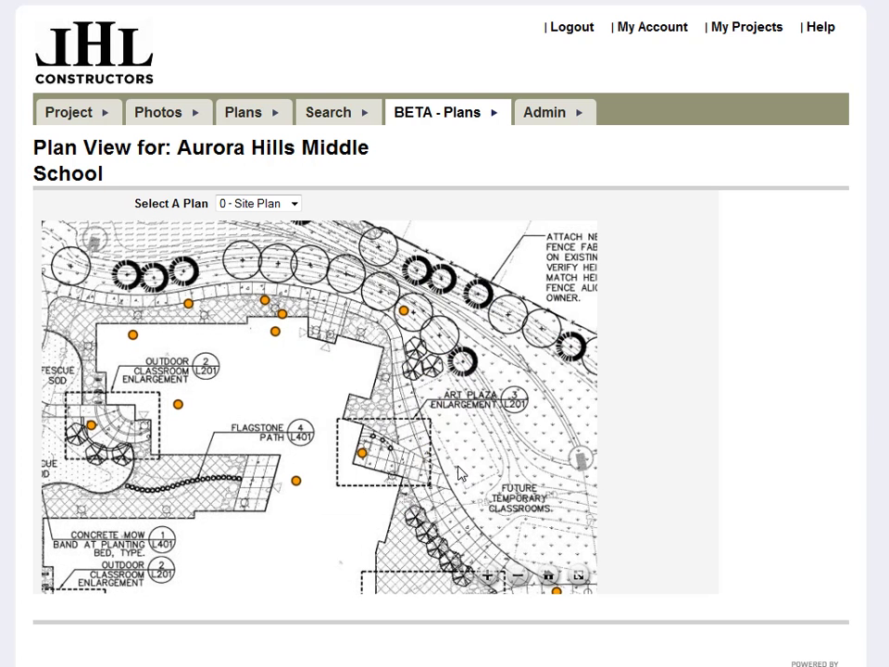
Check the photo at a third plan point, then drop down the Select A Plan list.
scroll(454, 472, down, 2)
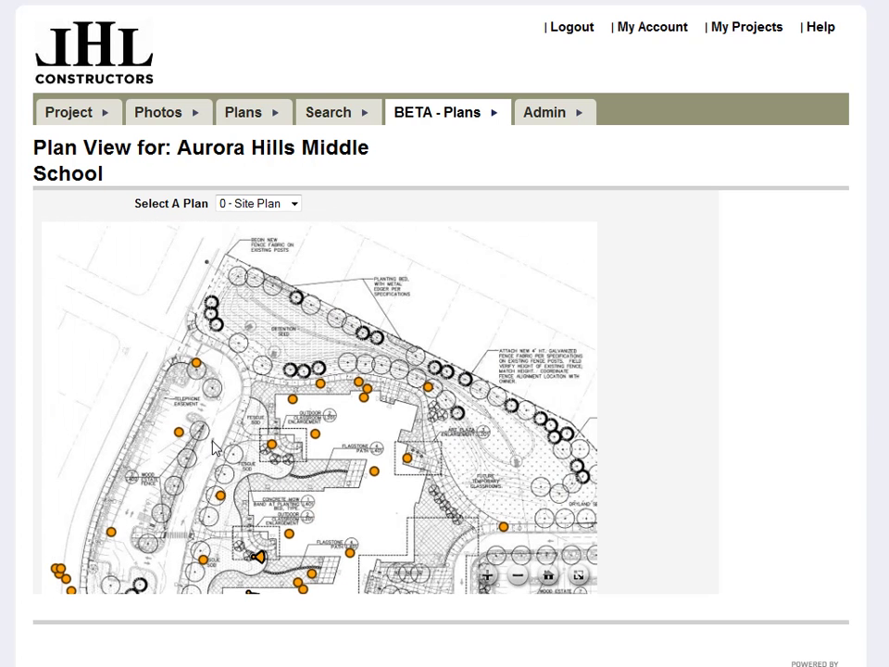
click(189, 434)
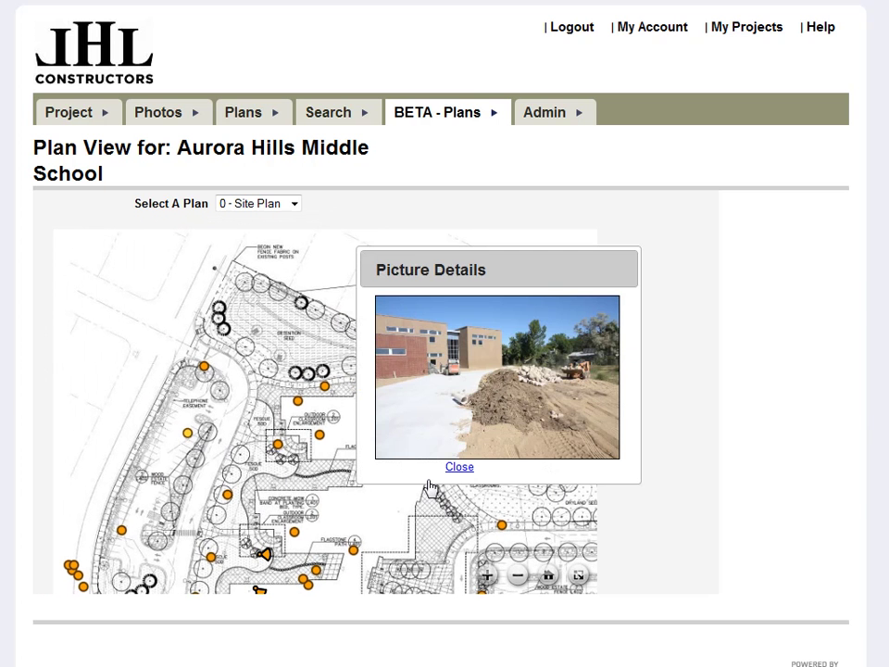
scroll(429, 486, up, 2)
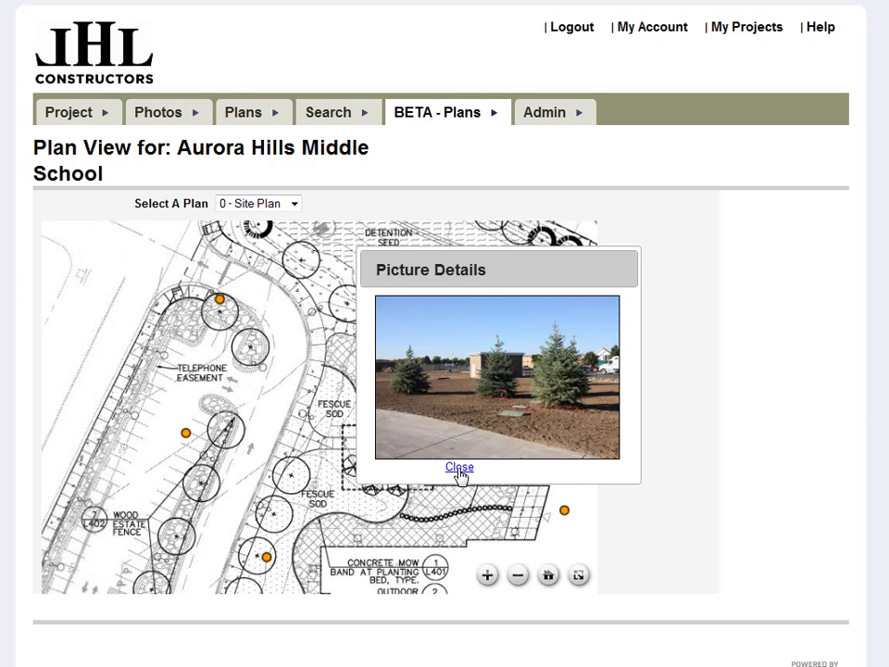
click(459, 471)
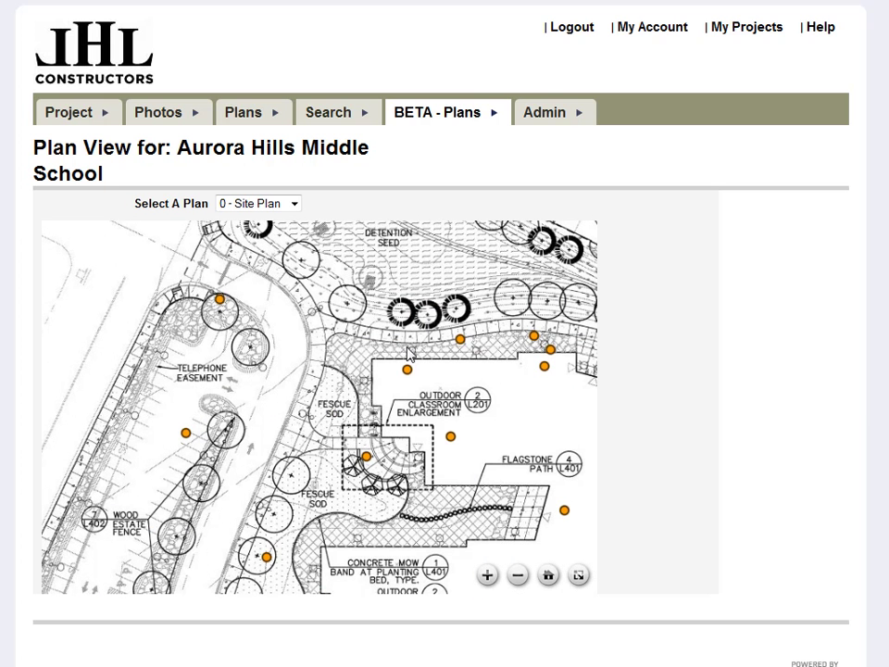
scroll(410, 352, down, 2)
click(293, 204)
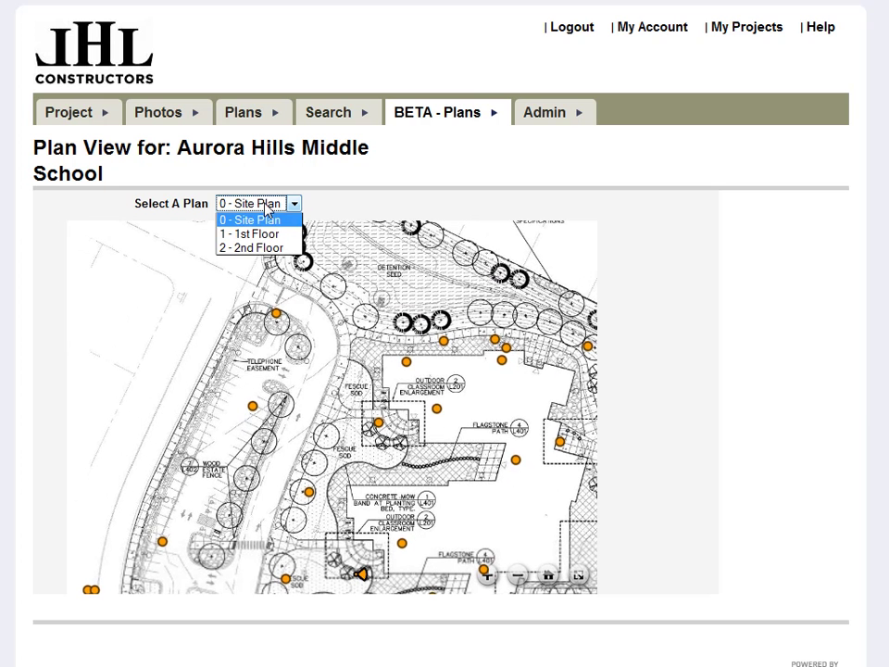
Choose 1 - 1st Floor from the Select A Plan list.
click(253, 234)
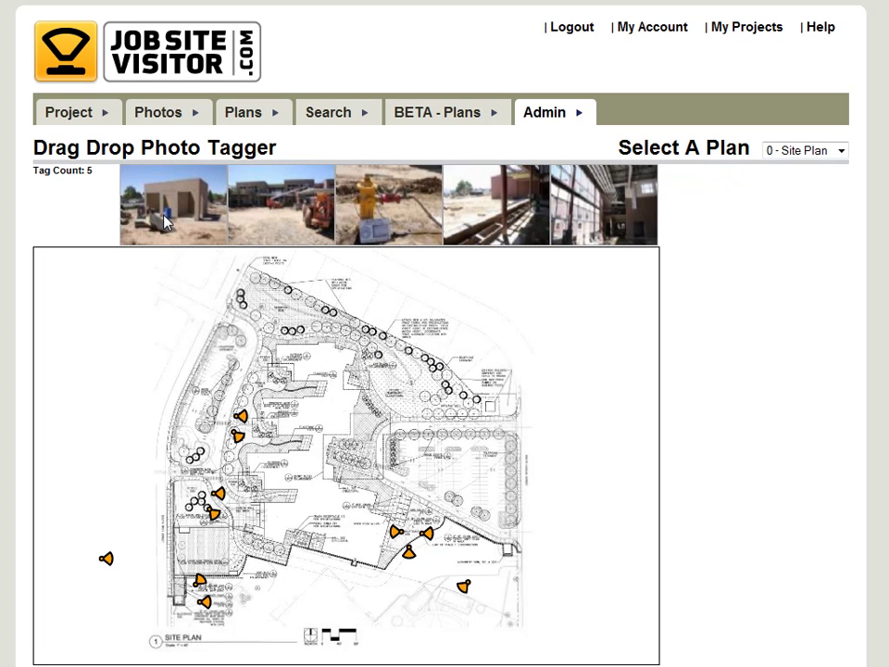
Drop the first photo on the site plan, filed under 04 - Masonry, described 'Brick House'.
drag(165, 220, 176, 418)
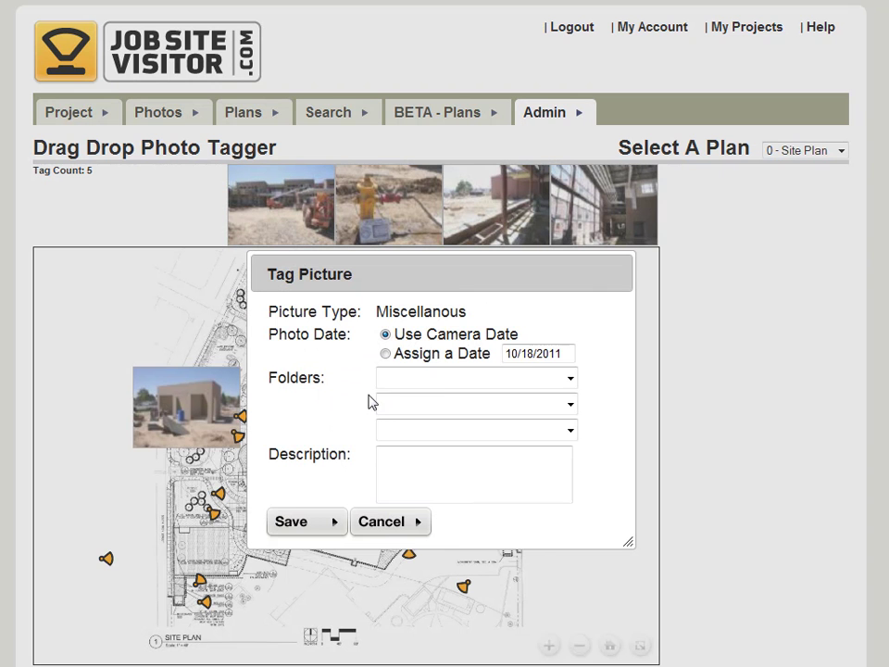
click(437, 382)
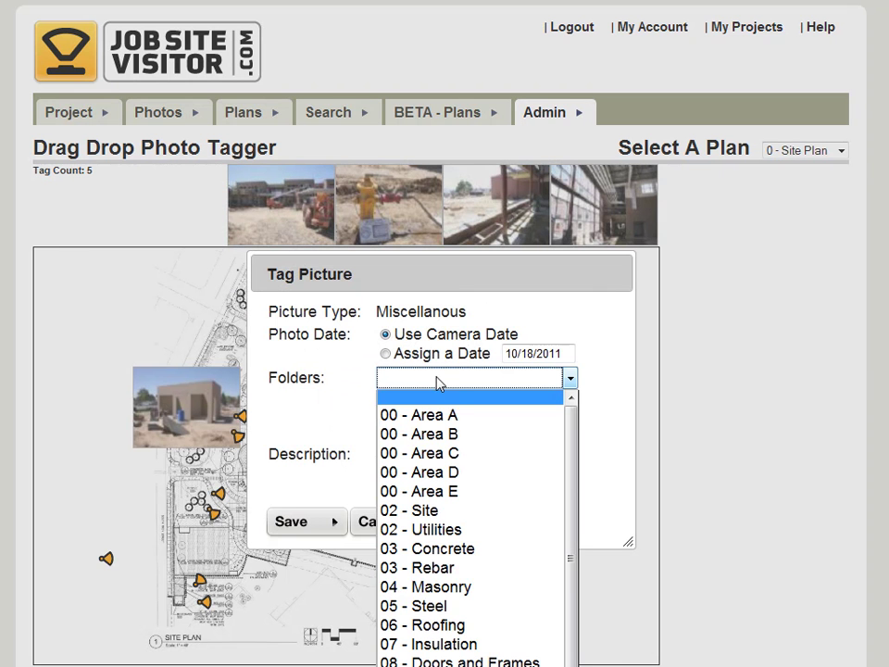
click(455, 593)
click(413, 470)
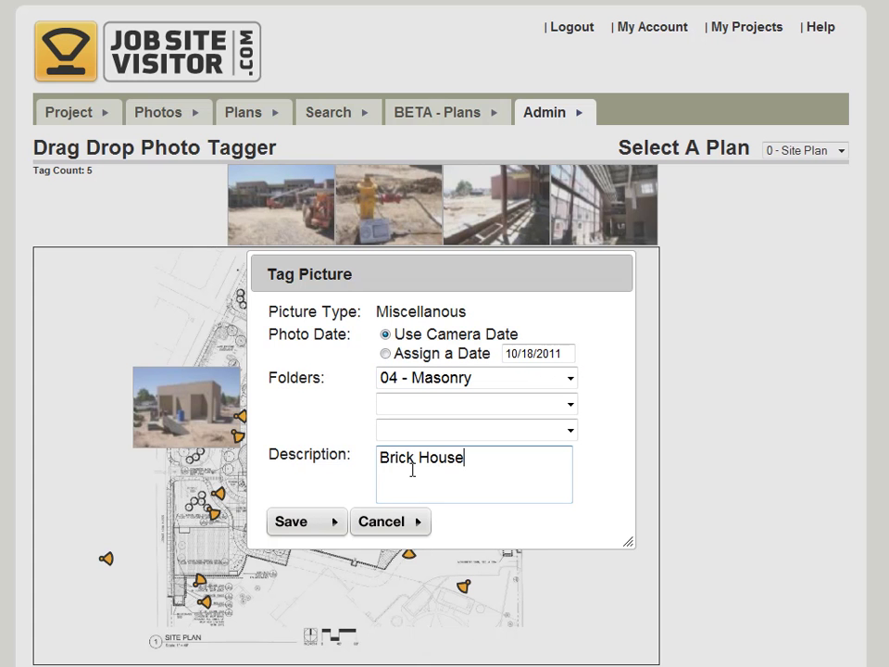
click(315, 521)
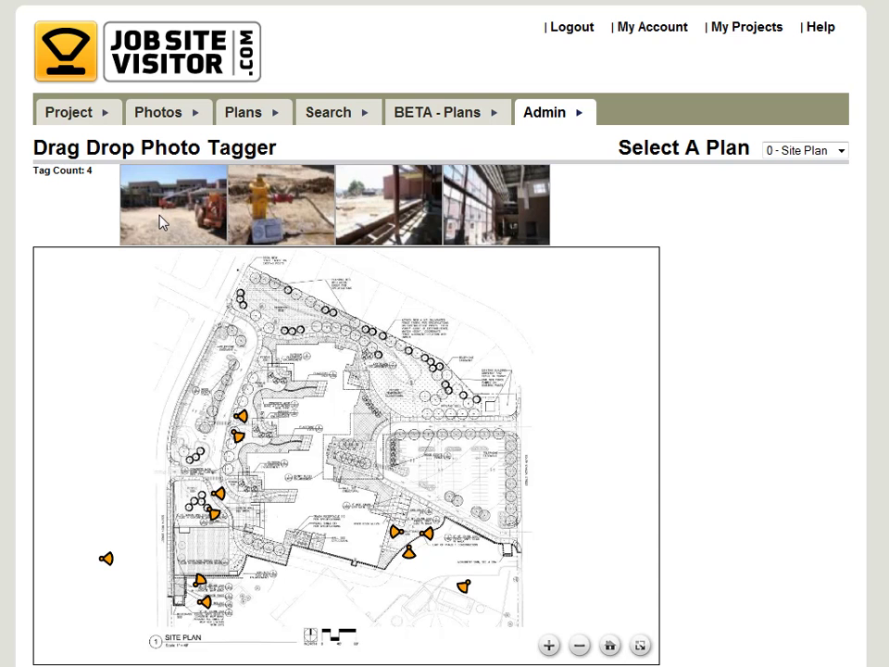
Drop the hydrant thumbnail onto the Exterior Area A marker and save the tag.
mouse_move(293, 238)
mouse_down()
mouse_move(248, 355)
mouse_move(247, 421)
mouse_up()
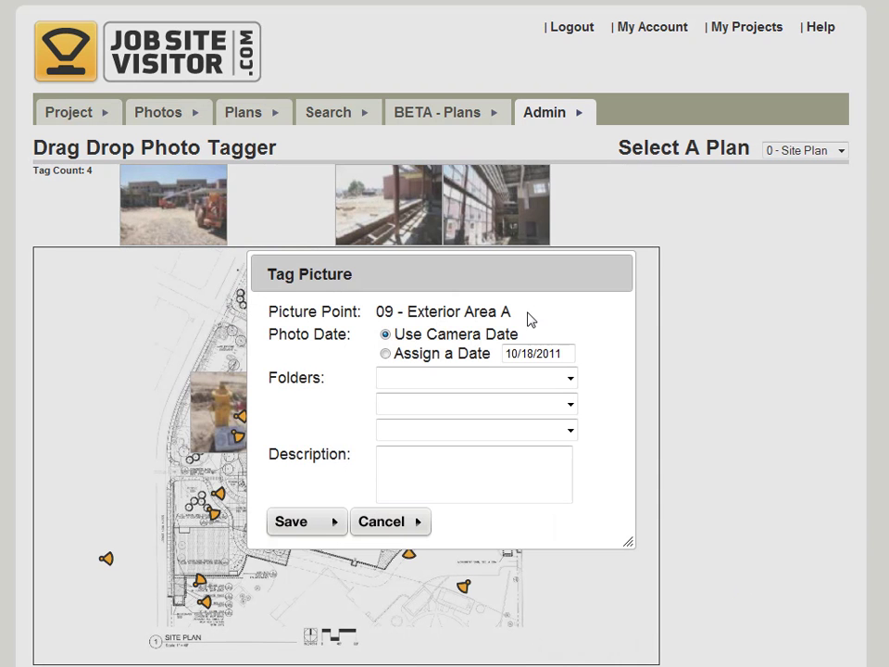
click(313, 524)
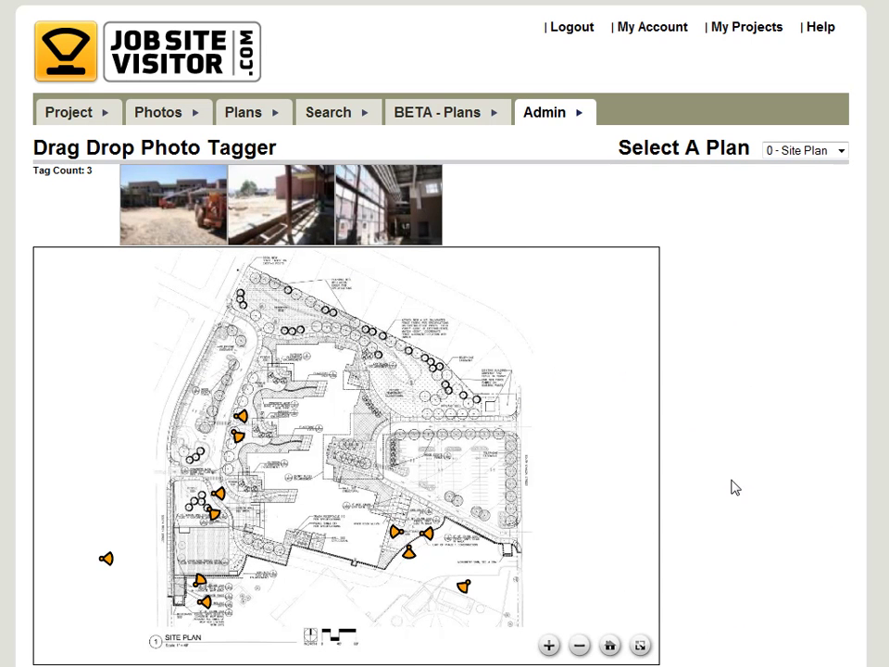
Switch to the 1 - 1st Floor plan and tag the interior window photo onto it.
click(803, 151)
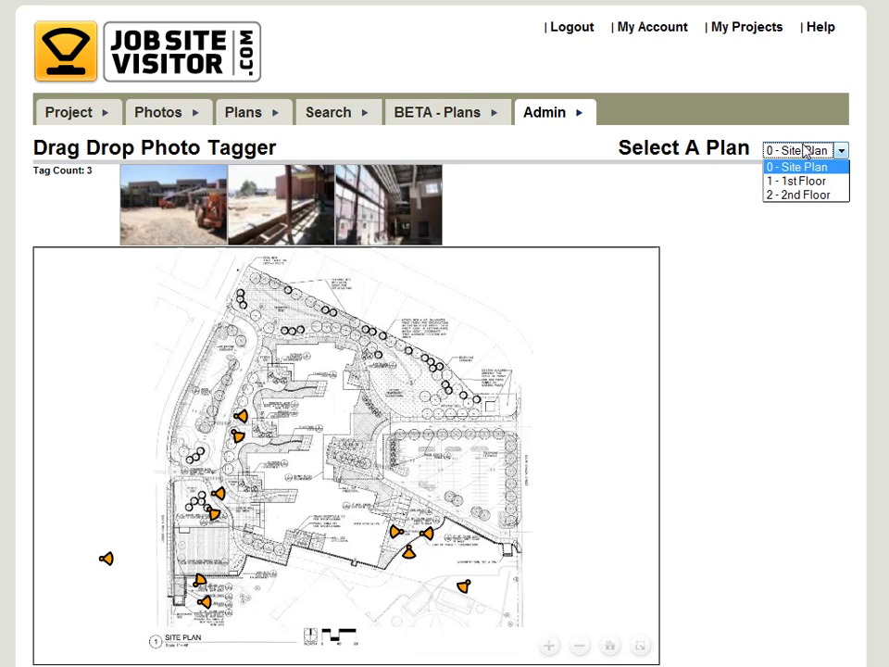
click(802, 181)
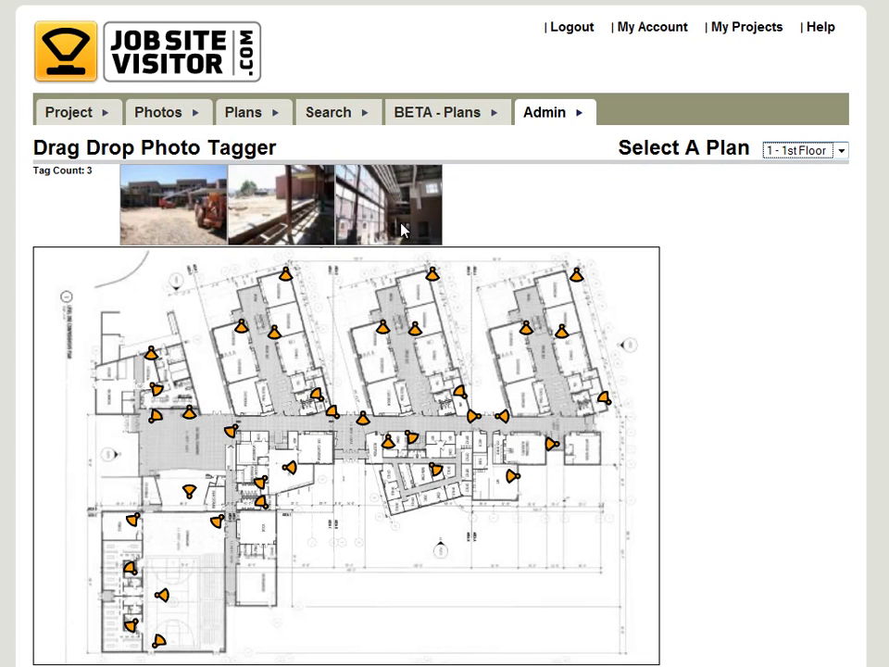
drag(401, 230, 158, 460)
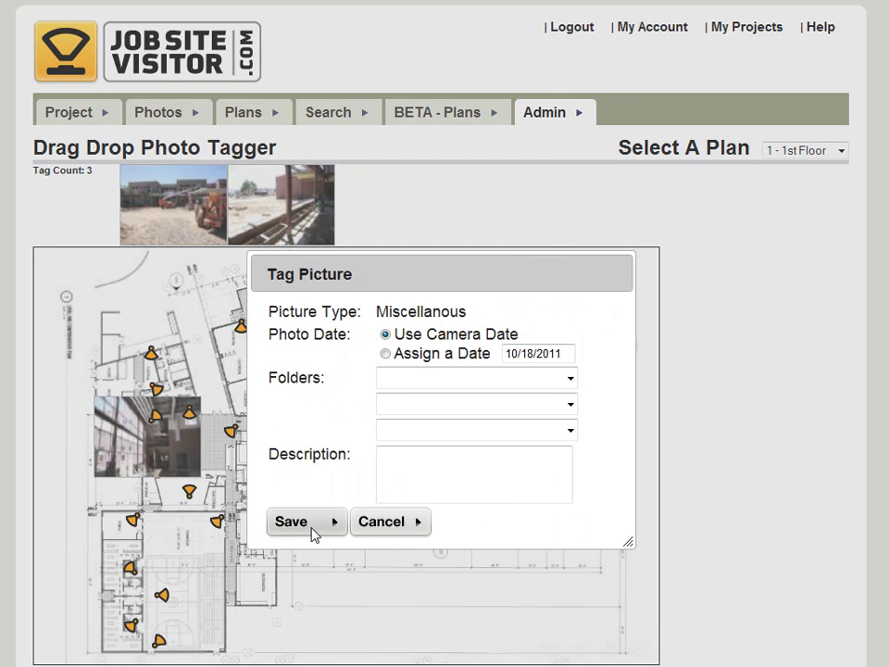
key(Return)
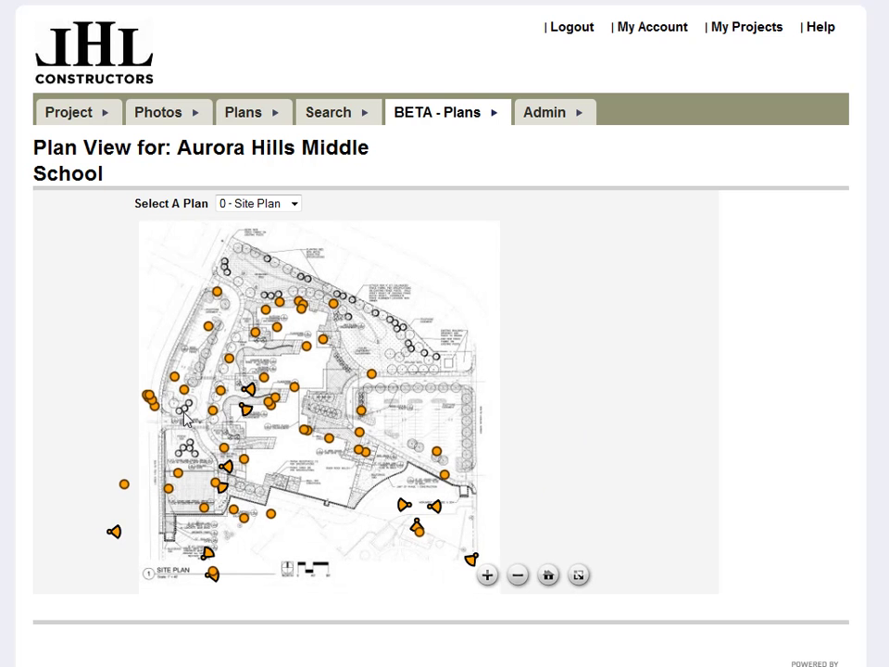
mouse_move(184, 394)
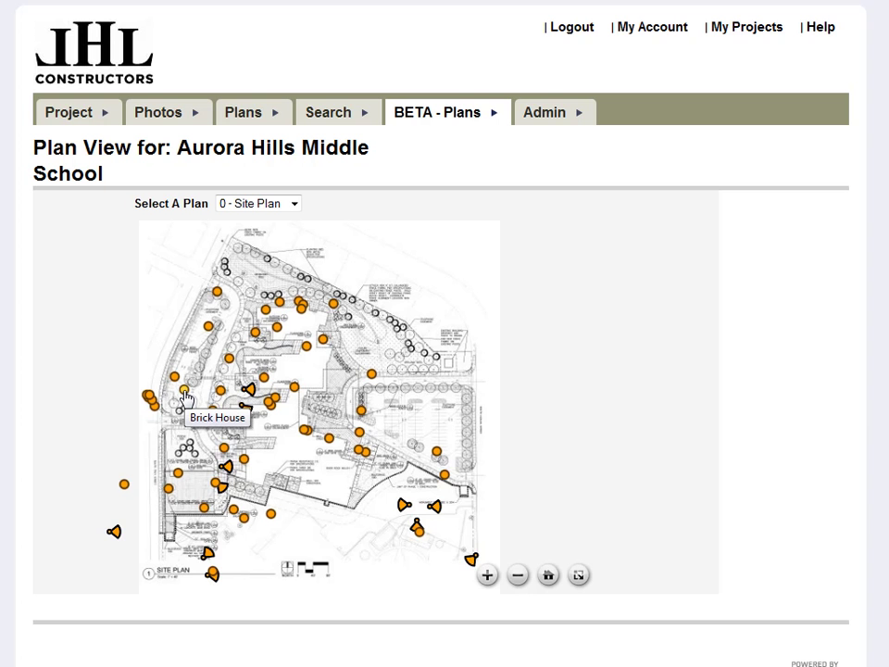
click(184, 395)
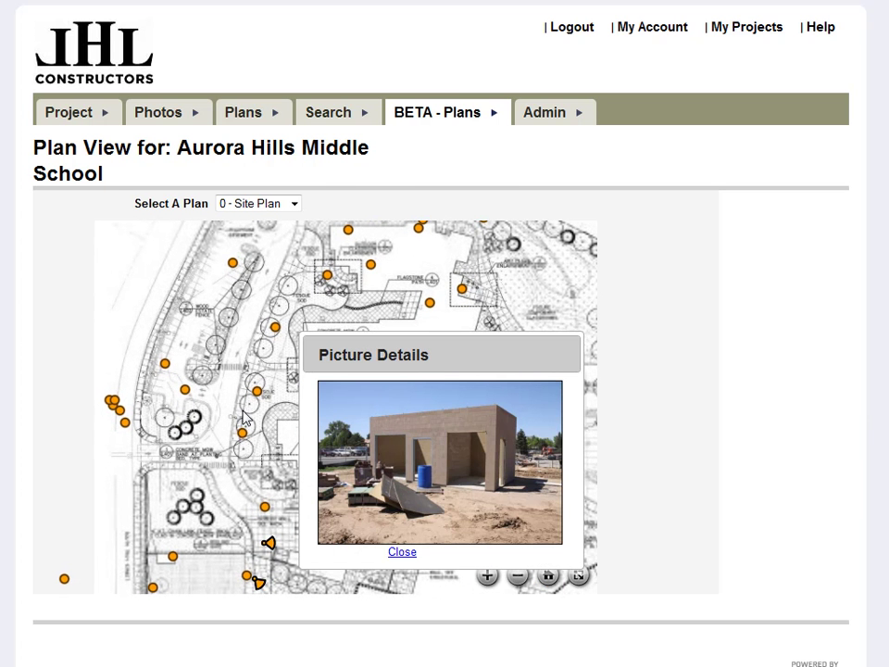
click(402, 553)
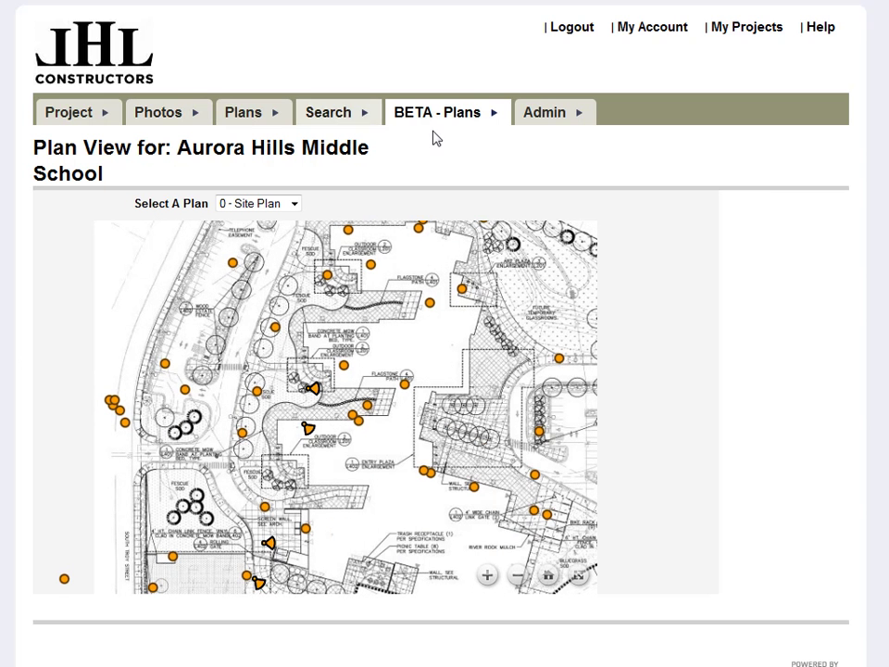
click(292, 202)
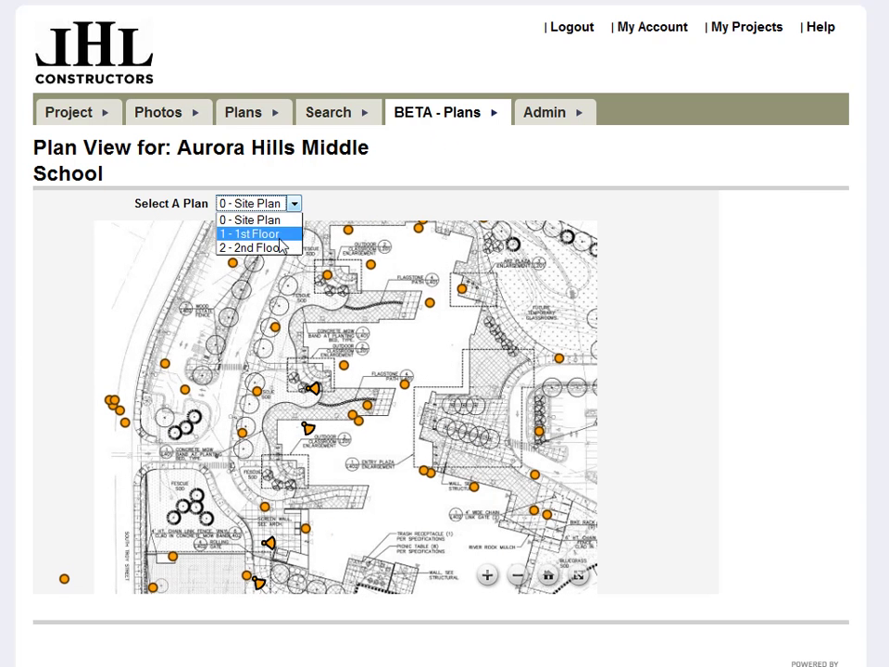
click(278, 236)
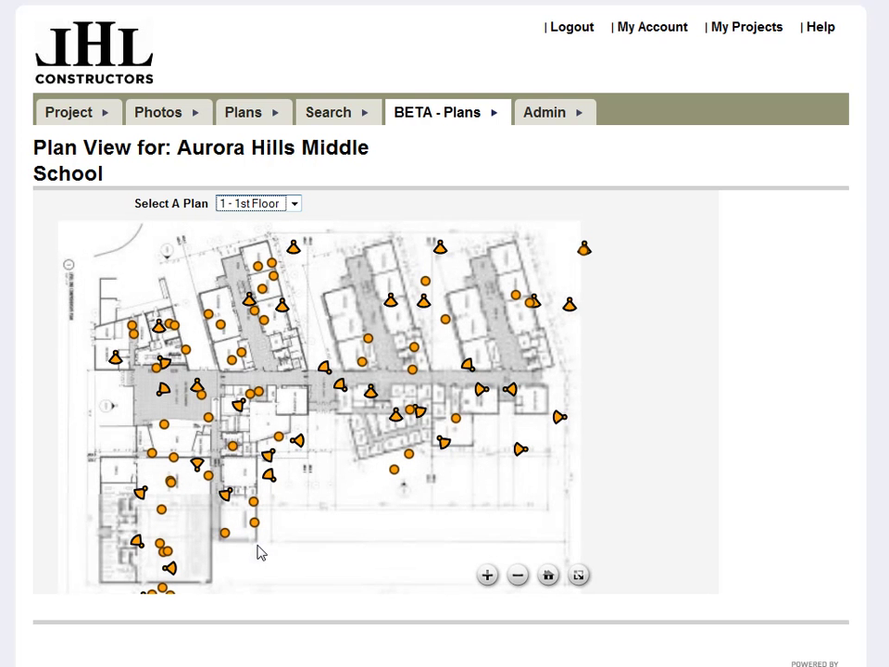
click(165, 427)
scroll(164, 427, up, 2)
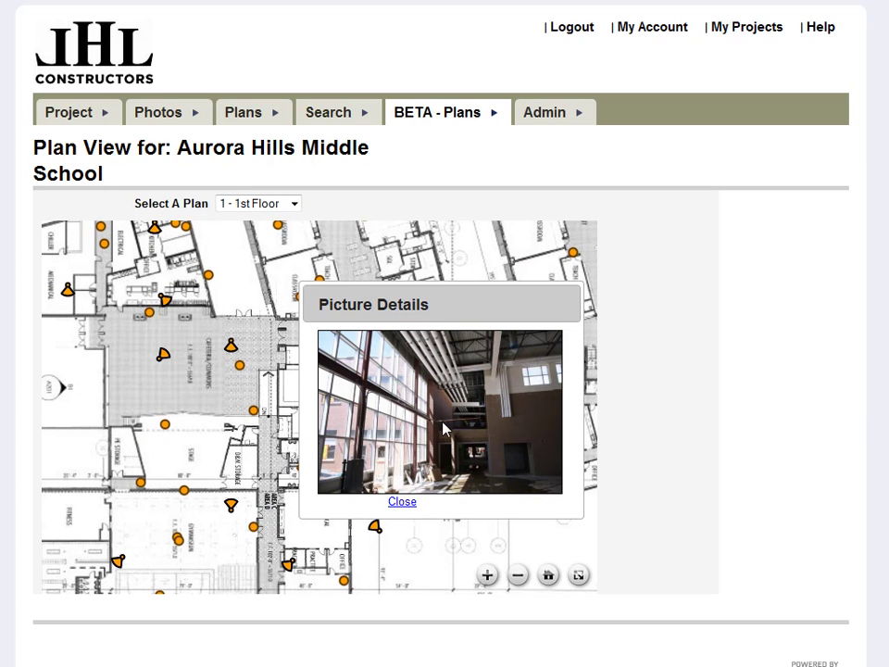
click(401, 502)
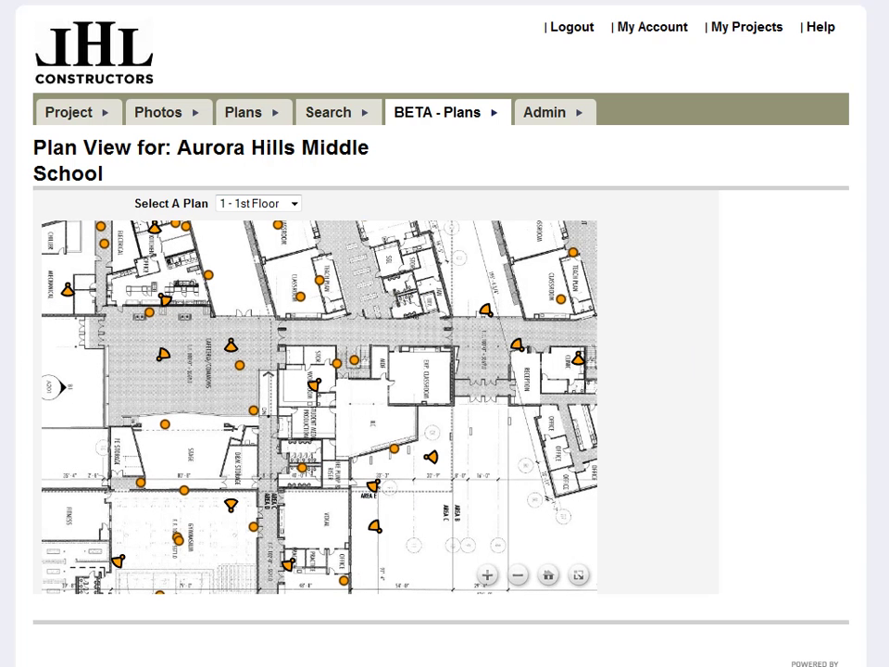
click(250, 203)
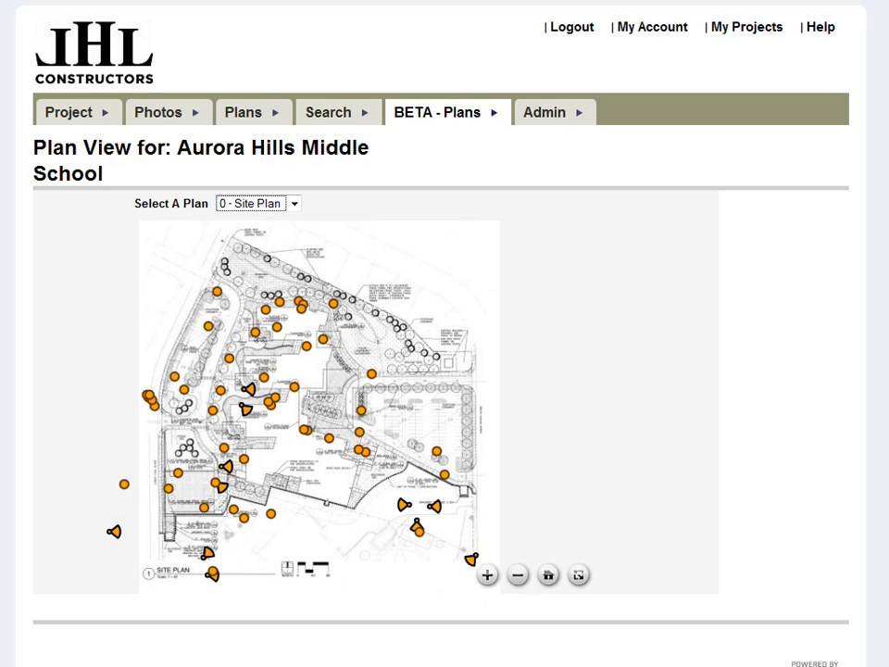
Open the 09 - Exterior Area A marker's 11 photos and show the second one, the fire hydrant.
click(248, 394)
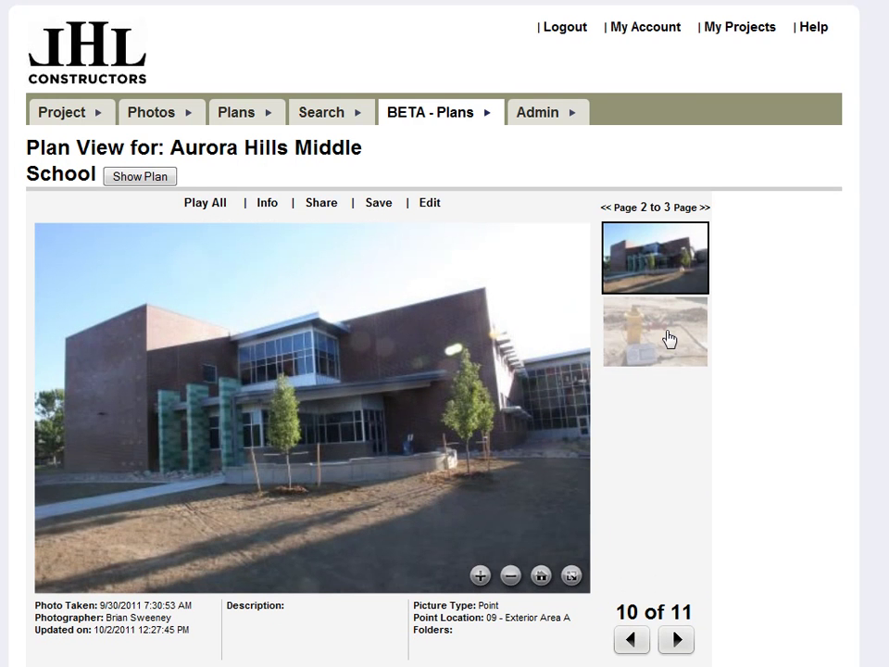
click(669, 338)
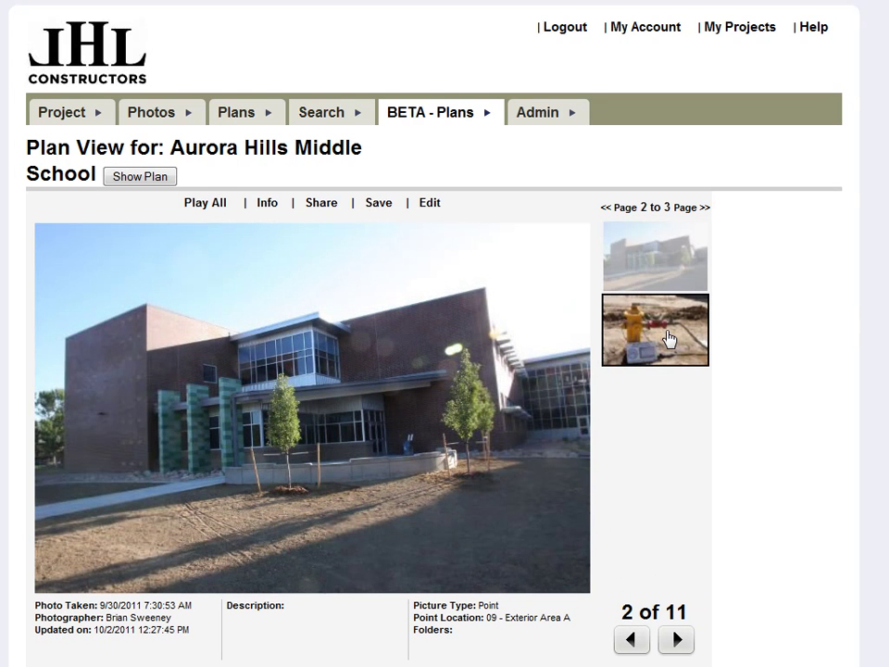